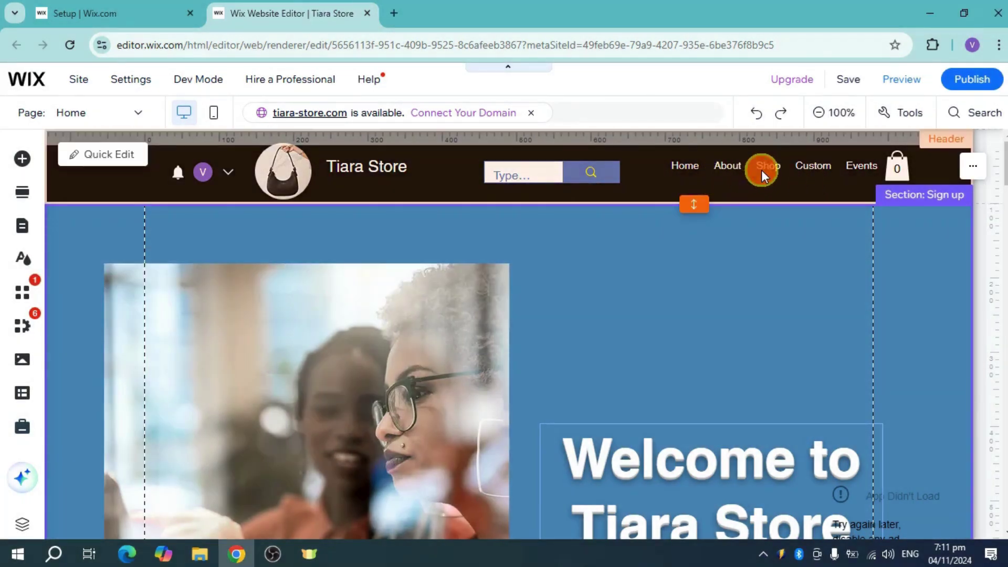
Select the Tiara Store header's horizontal menu by clicking its Shop item.
left_click(762, 169)
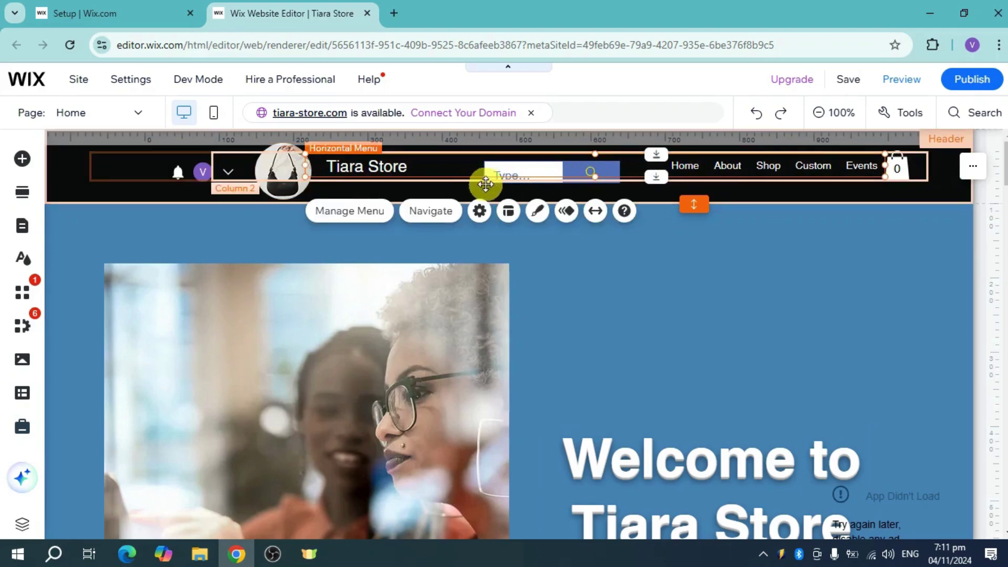
In Menu Layout, try right-to-left, left and center alignment, then keep left-to-right, right-aligned.
left_click(508, 211)
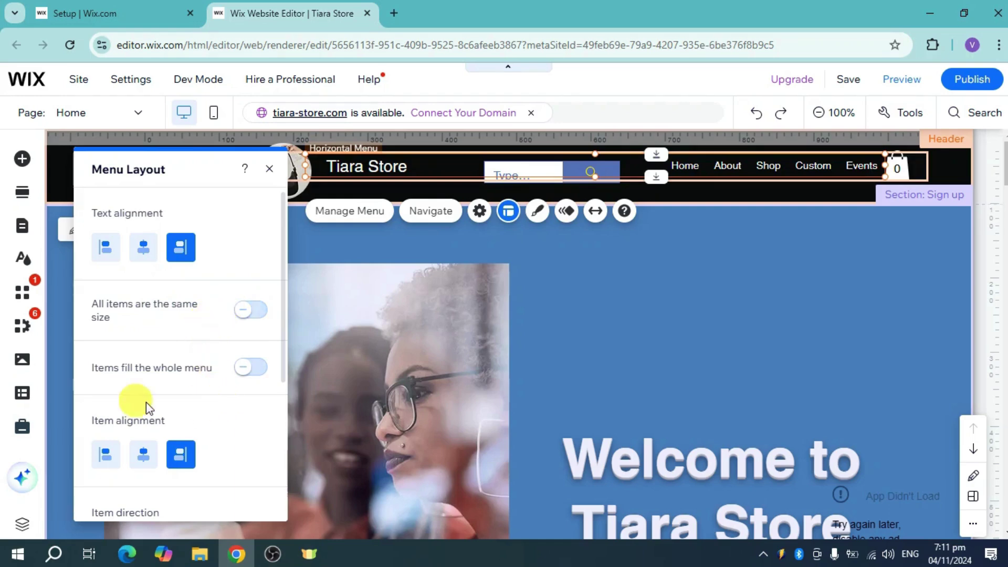
scroll(215, 380, "down", 2)
scroll(216, 379, "down", 2)
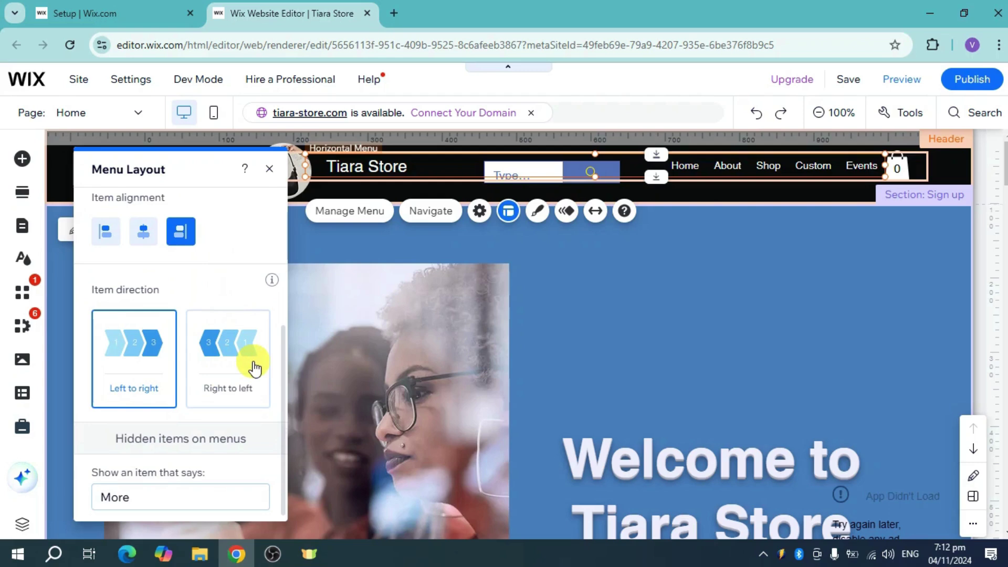
scroll(196, 394, "down", 1)
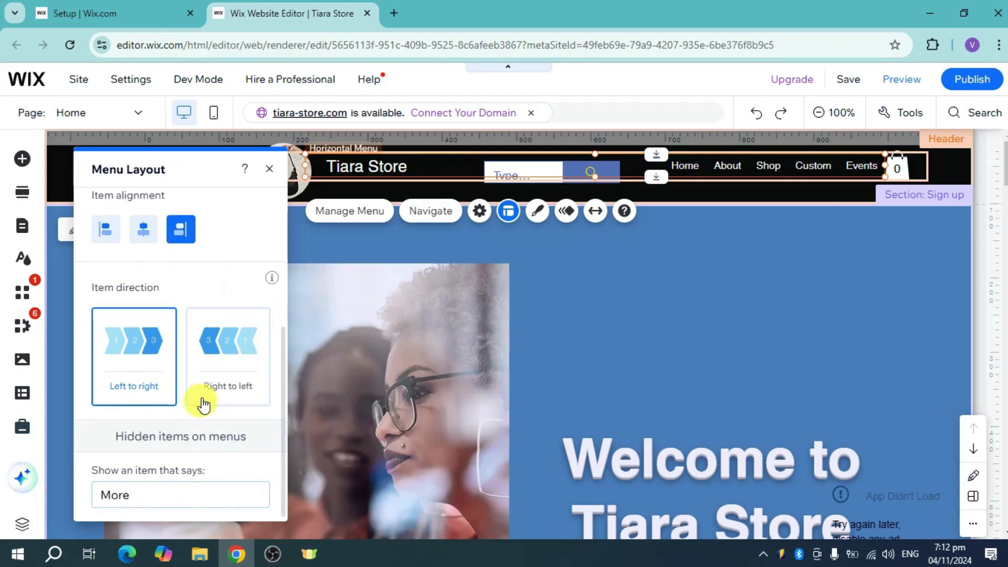
double_click(193, 495)
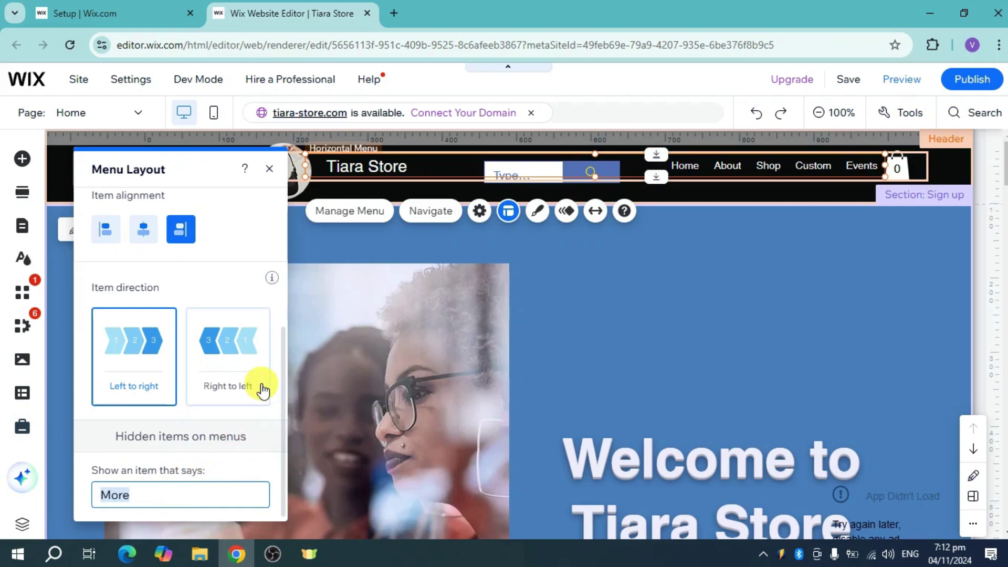
left_click(223, 340)
left_click(117, 350)
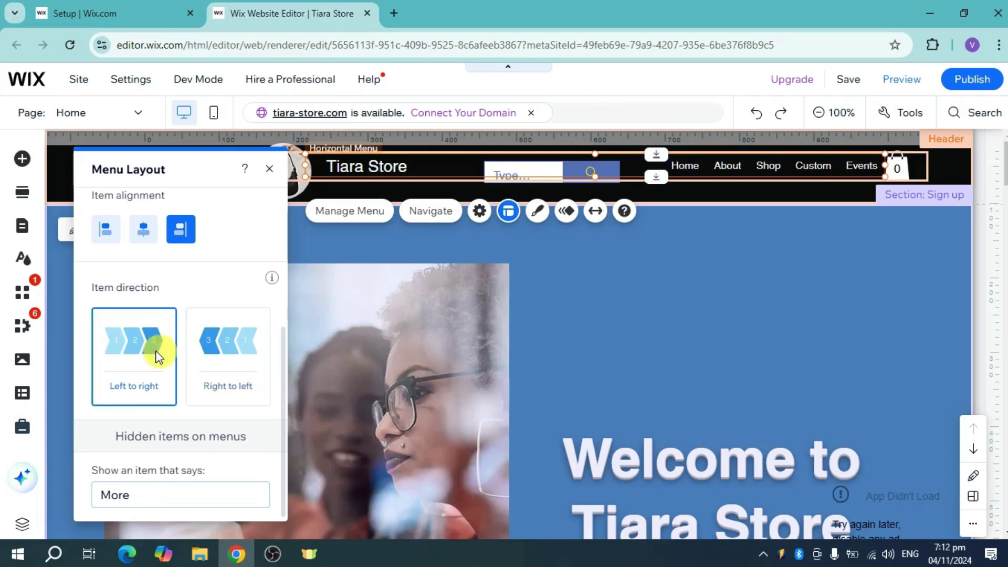
scroll(175, 355, "up", 4)
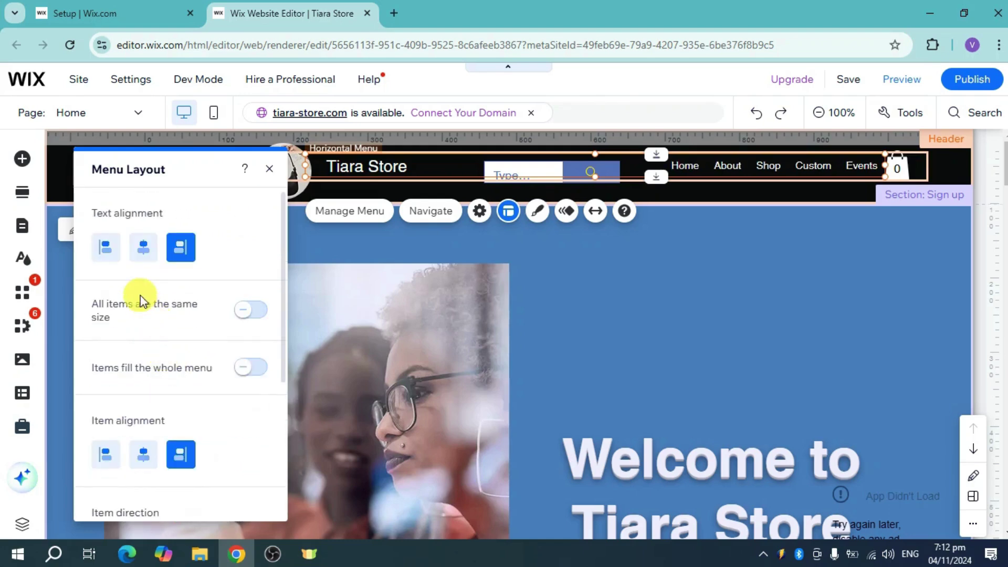
left_click(106, 454)
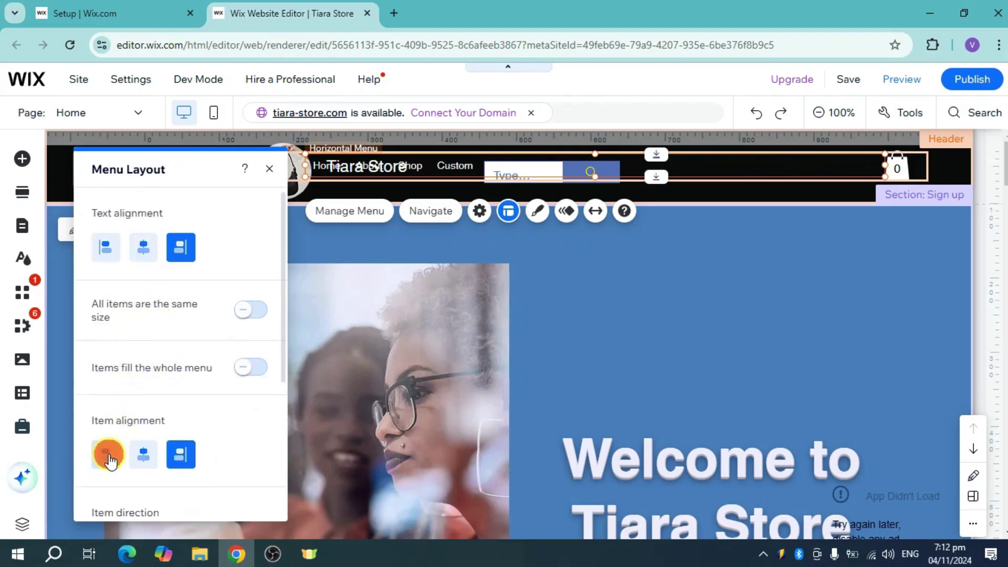
left_click(143, 454)
left_click(180, 455)
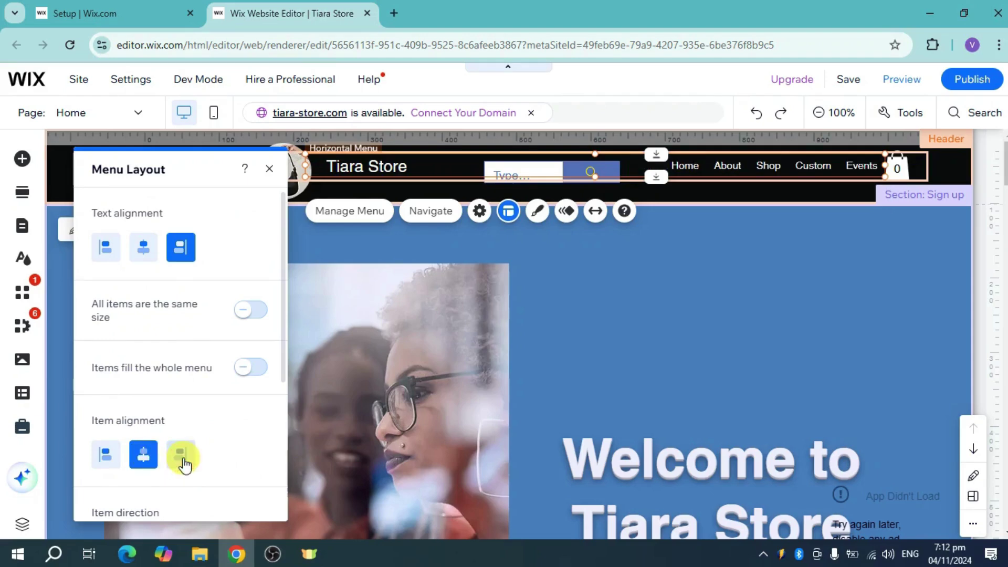
Apply the beige pill-style design from Discover more menus, giving items an italic serif look.
left_click(270, 169)
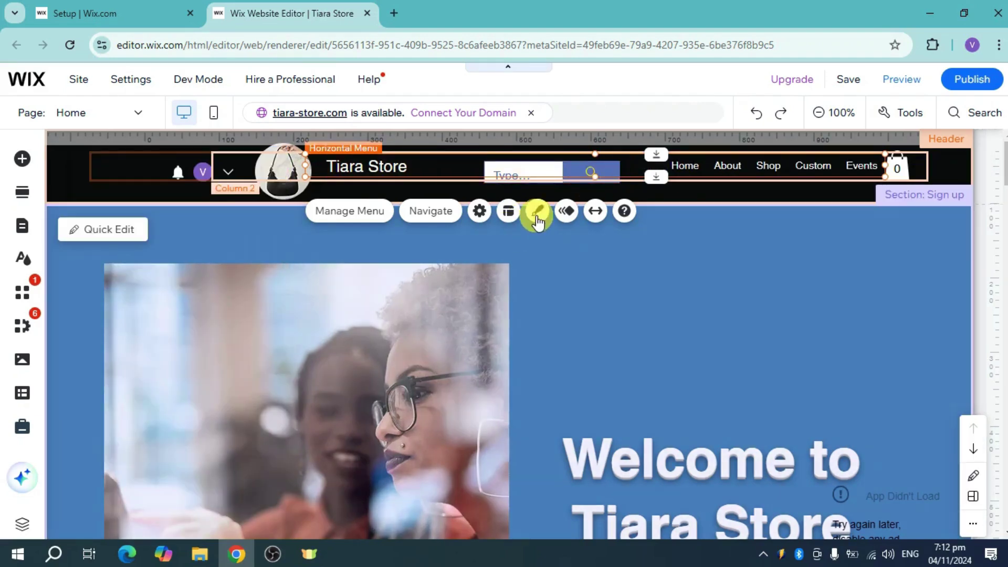
left_click(539, 211)
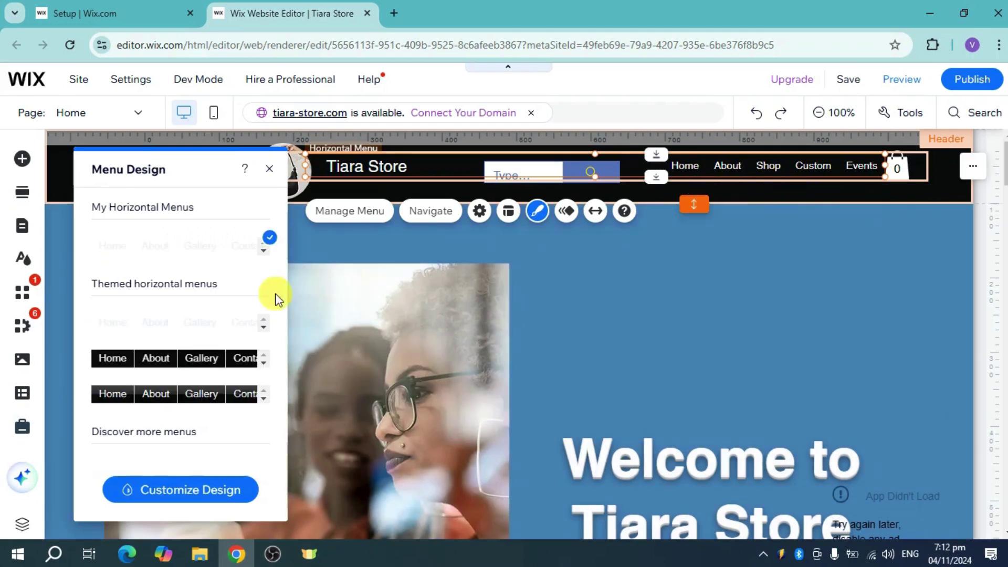
scroll(195, 335, "down", 4)
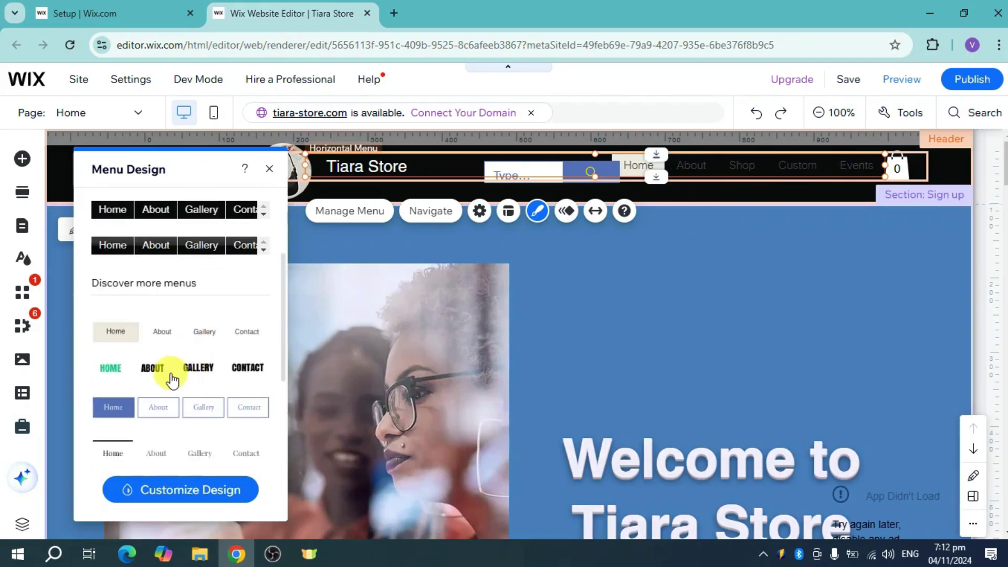
scroll(172, 378, "down", 2)
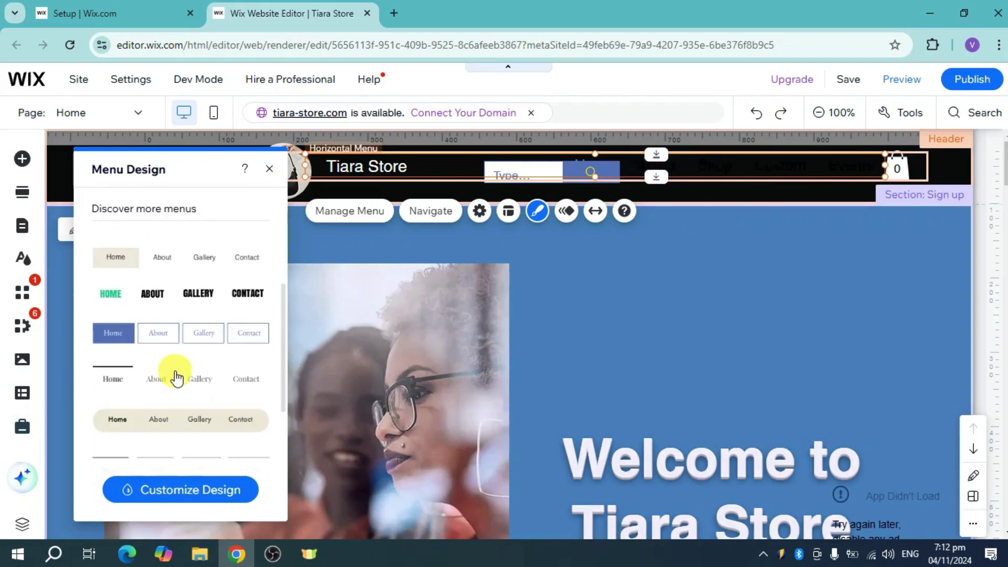
left_click(162, 419)
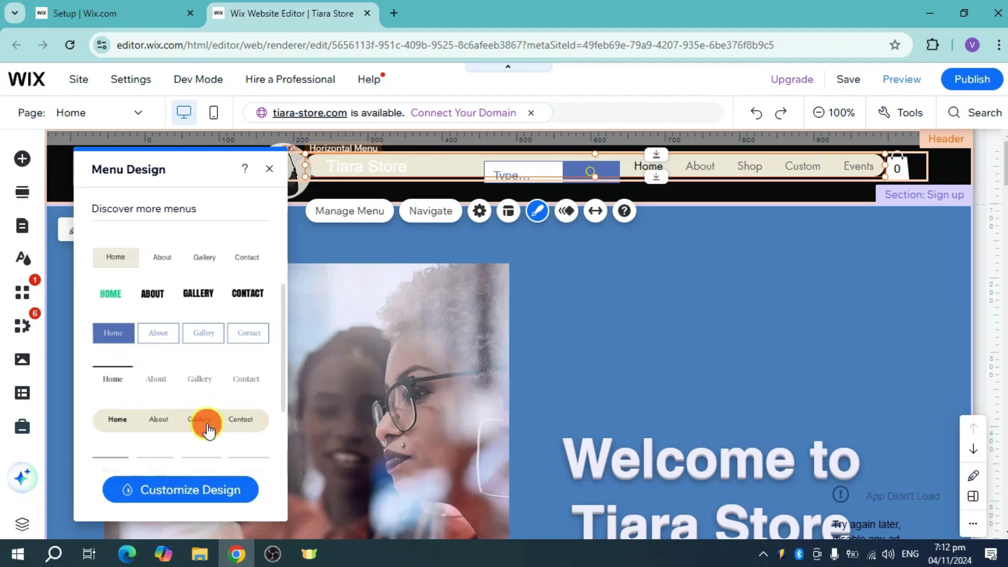
left_click(200, 422)
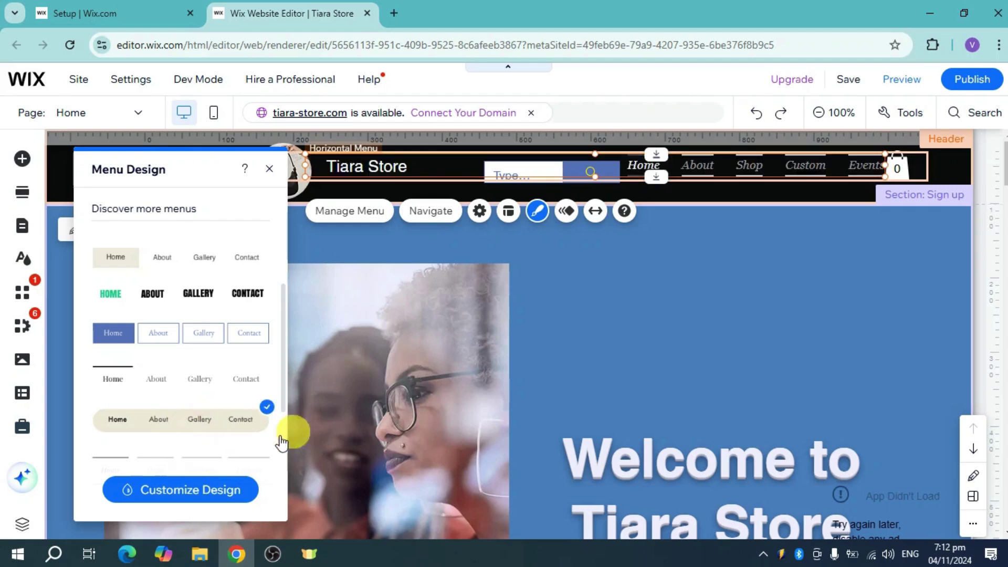